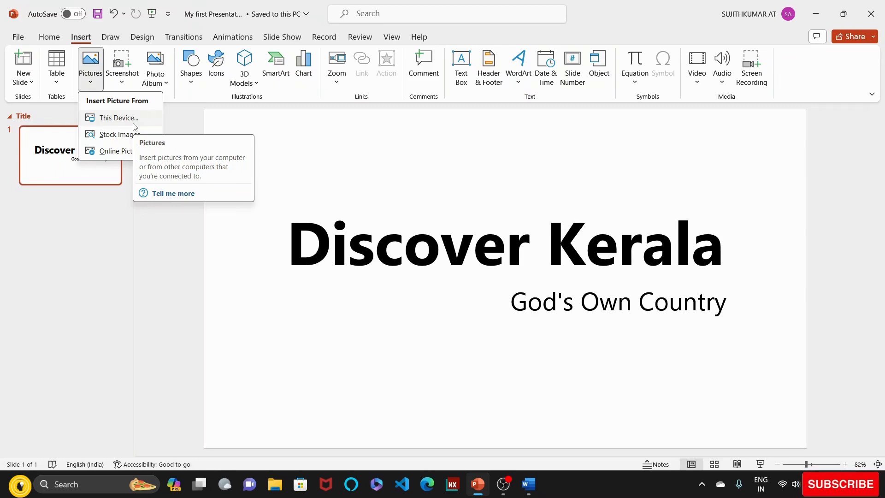
- Insert the stock image of a hand holding a magnifying glass before city lights on the title slide, and delete it
{"action": "left_click", "coordinate": [121, 138]}
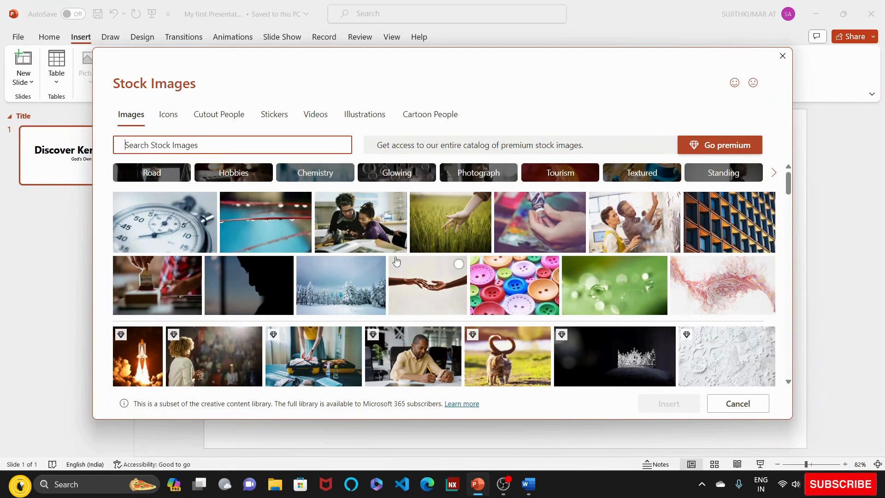
{"action": "scroll", "coordinate": [399, 260], "scroll_direction": "down", "scroll_amount": 3}
{"action": "scroll", "coordinate": [394, 268], "scroll_direction": "down", "scroll_amount": 3}
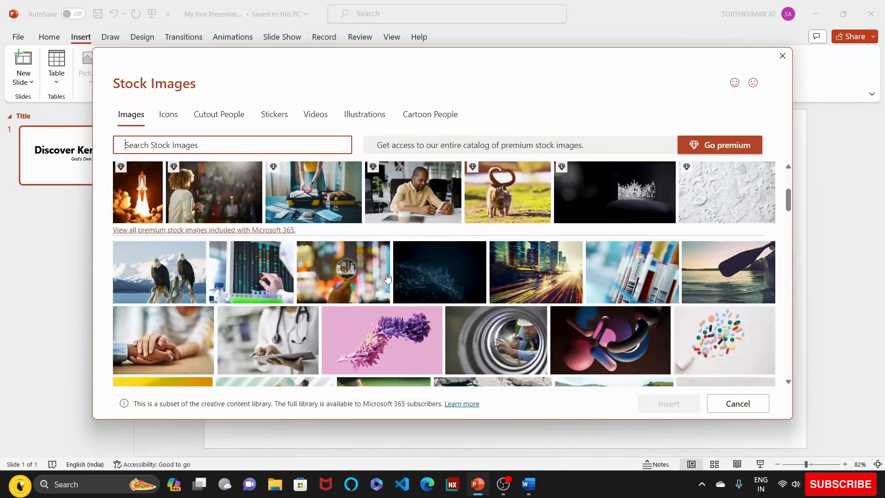
{"action": "left_click", "coordinate": [362, 263]}
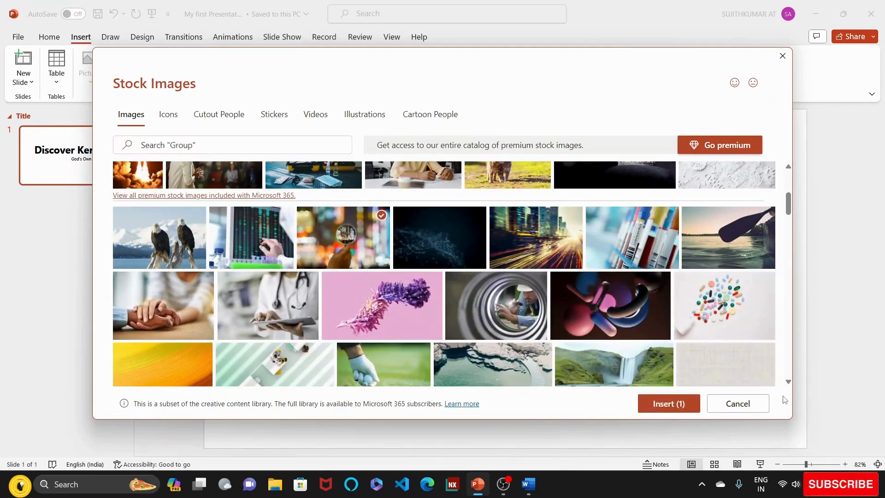
{"action": "left_click", "coordinate": [684, 405]}
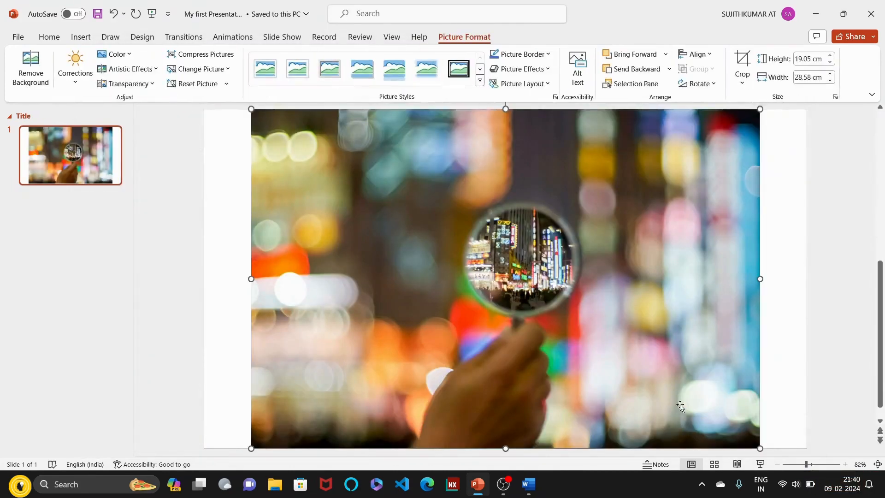
{"action": "key", "text": "Delete"}
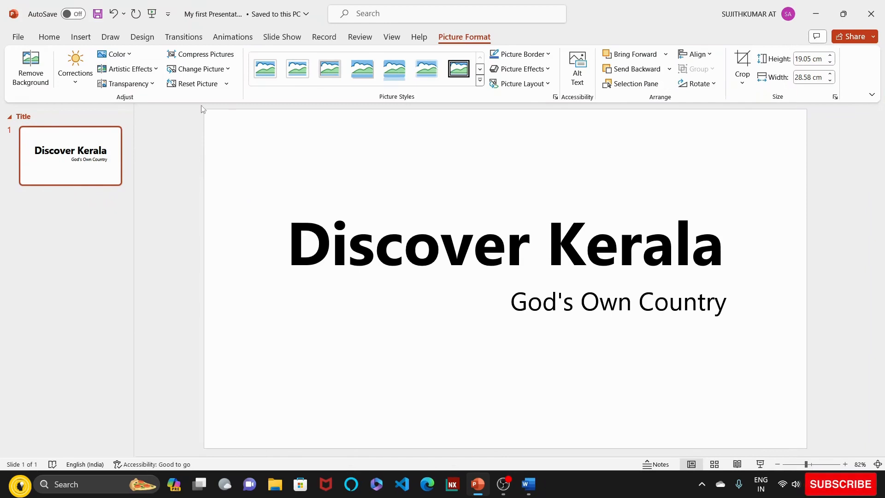
- Browse the Bing categories of online pictures available for the slide
{"action": "left_click", "coordinate": [81, 37]}
{"action": "left_click", "coordinate": [91, 69]}
{"action": "left_click", "coordinate": [134, 150]}
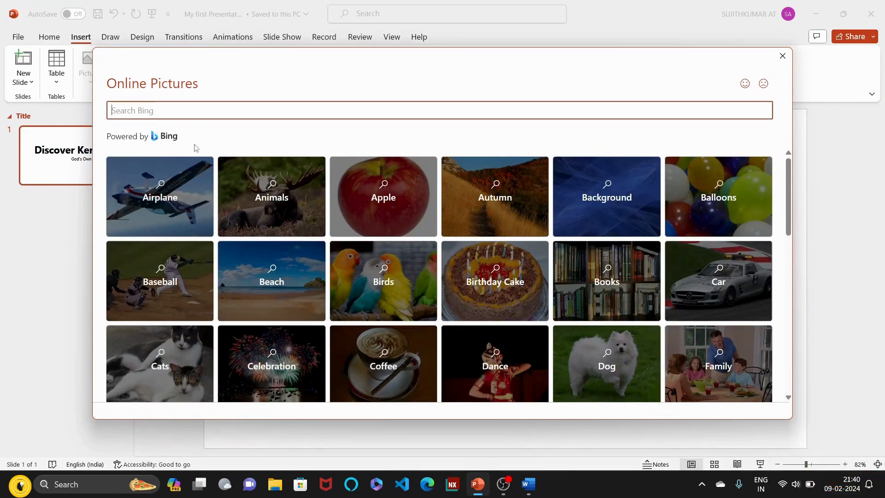
{"action": "scroll", "coordinate": [357, 251], "scroll_direction": "down", "scroll_amount": 3}
{"action": "scroll", "coordinate": [357, 255], "scroll_direction": "down", "scroll_amount": 3}
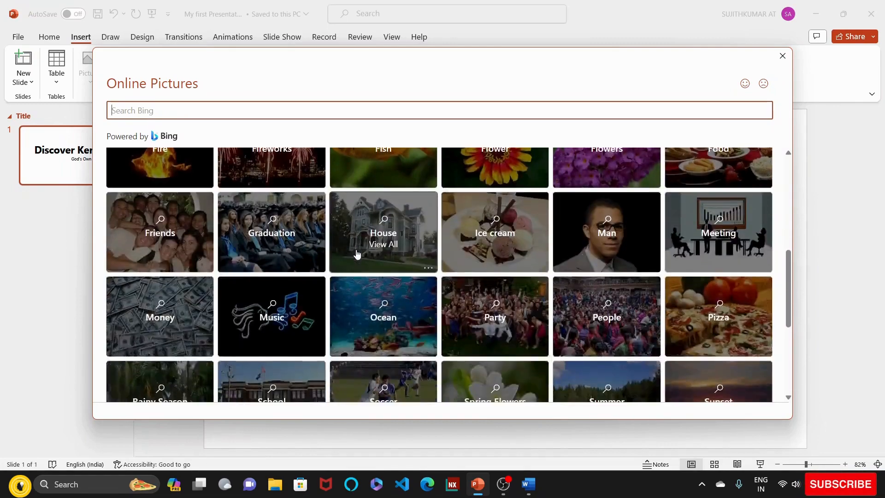
{"action": "scroll", "coordinate": [358, 253], "scroll_direction": "up", "scroll_amount": 6}
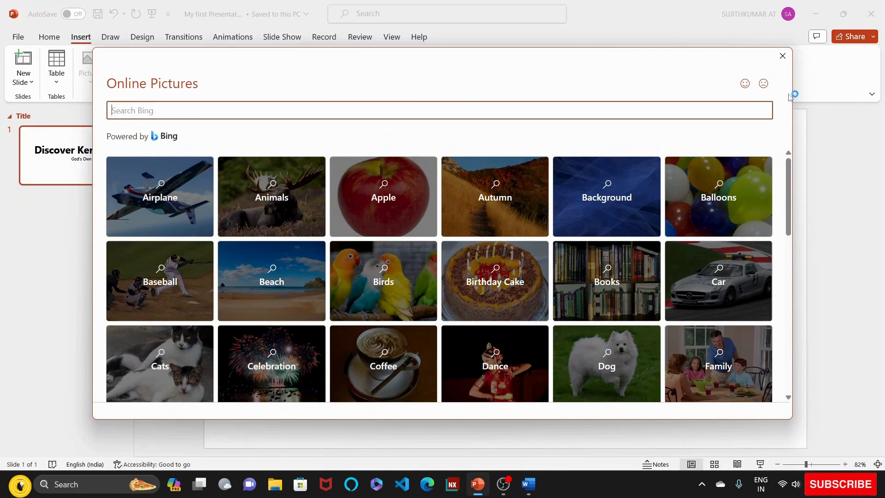
{"action": "left_click", "coordinate": [782, 55]}
{"action": "left_click", "coordinate": [91, 67]}
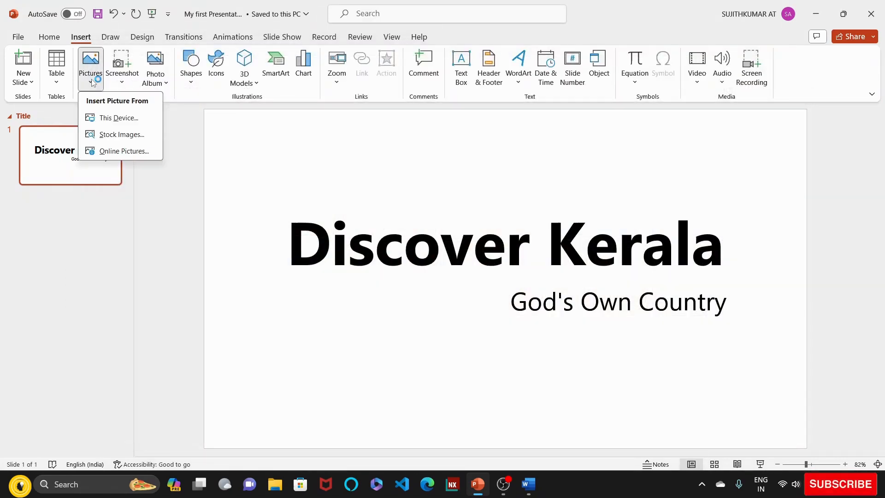
{"action": "left_click", "coordinate": [128, 118]}
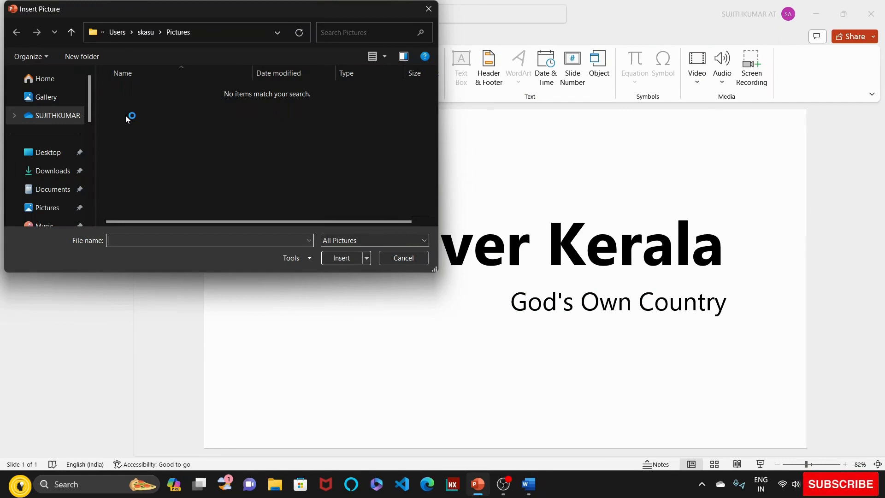
{"action": "left_click", "coordinate": [397, 258]}
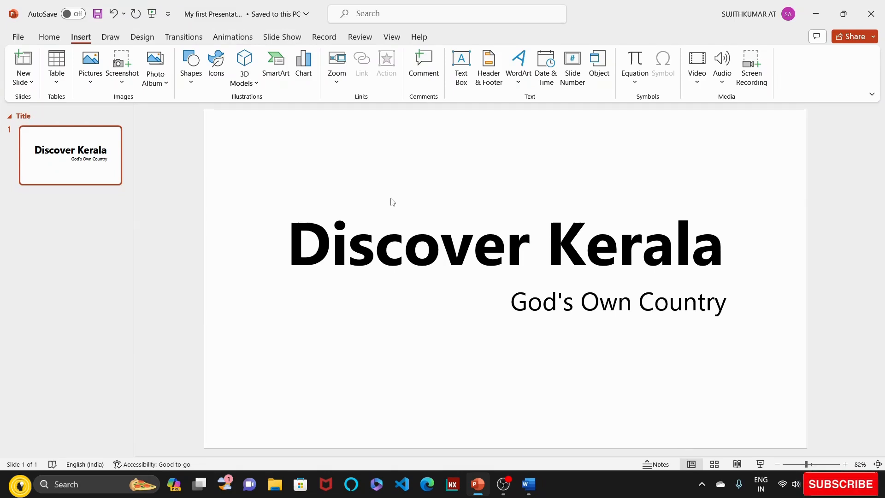
- Insert the stock image of red stems with water drops on the title slide
{"action": "left_click", "coordinate": [92, 83]}
{"action": "left_click", "coordinate": [122, 134]}
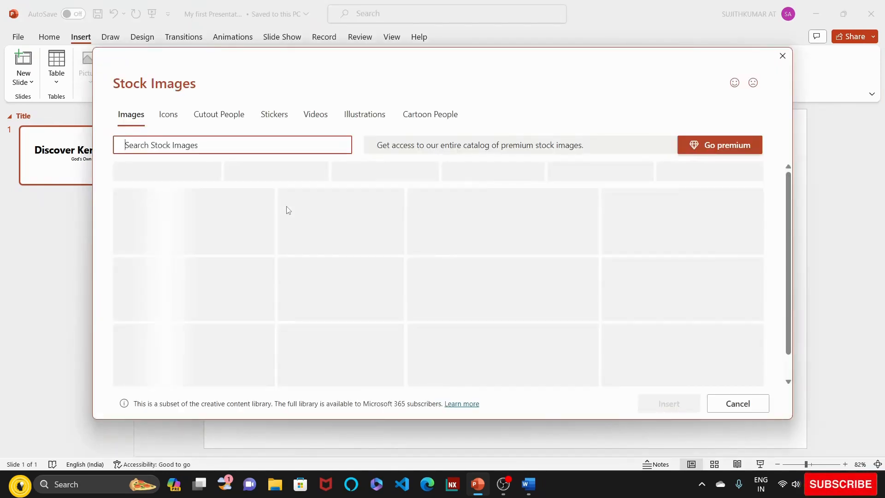
{"action": "left_click", "coordinate": [286, 211]}
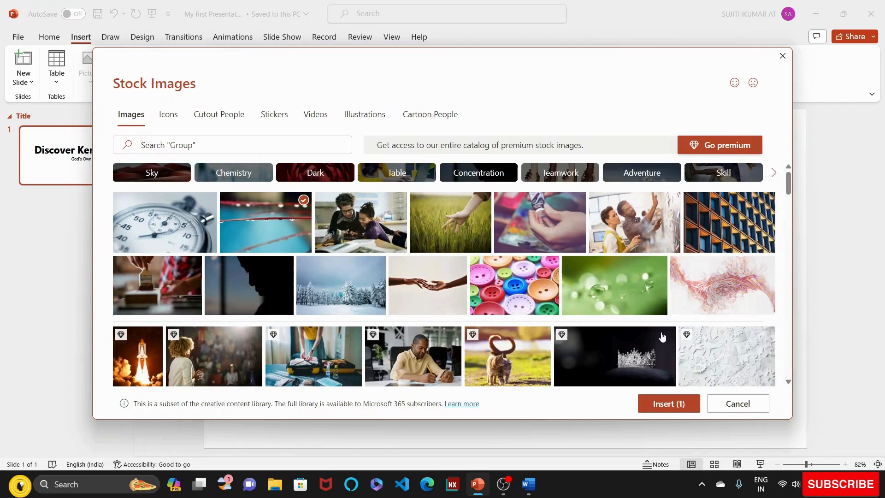
{"action": "left_click", "coordinate": [669, 403]}
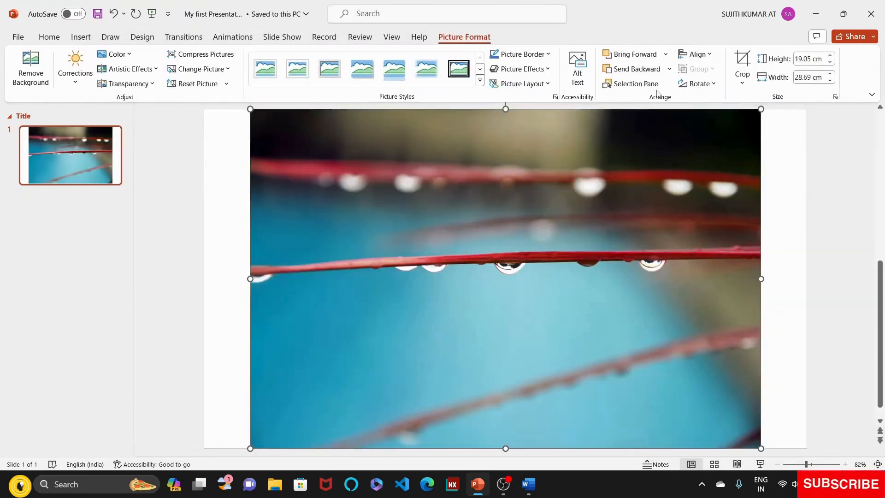
- Try the stock image behind the title and subtitle, aligned to the slide's left edge, and delete it
{"action": "left_click", "coordinate": [669, 70]}
{"action": "left_click", "coordinate": [663, 86]}
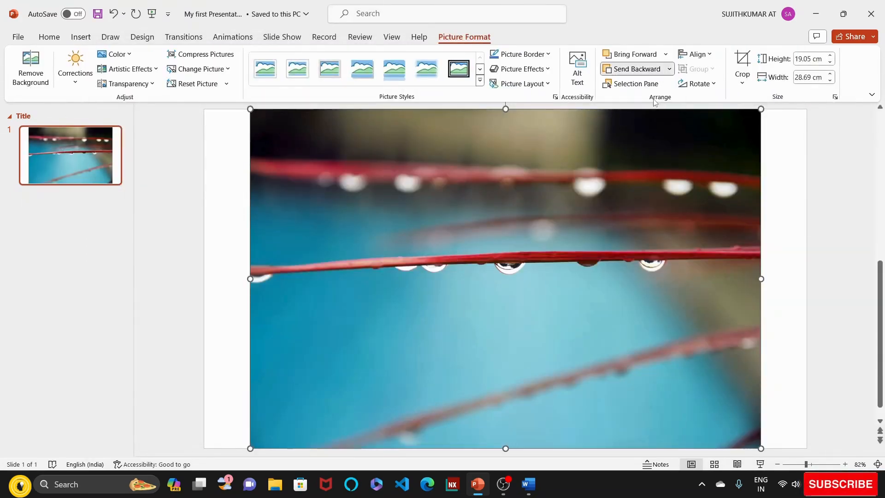
{"action": "left_click_drag", "start_coordinate": [555, 184], "coordinate": [516, 185]}
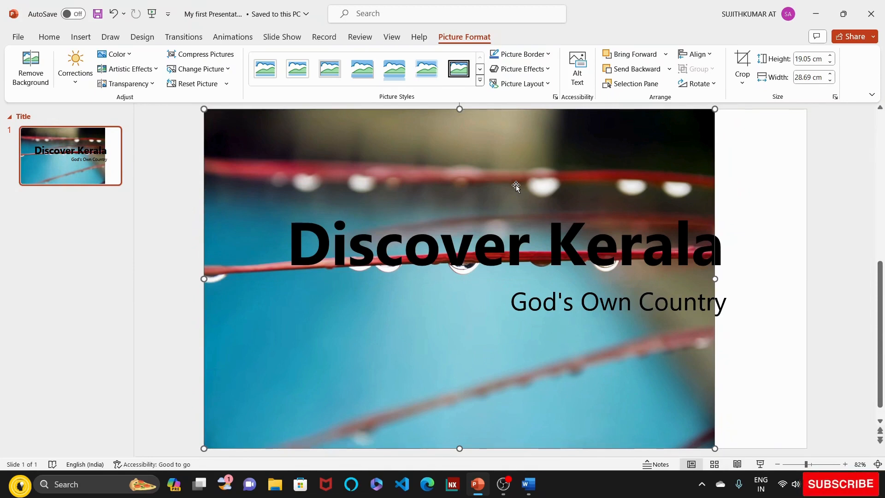
{"action": "key", "text": "Delete"}
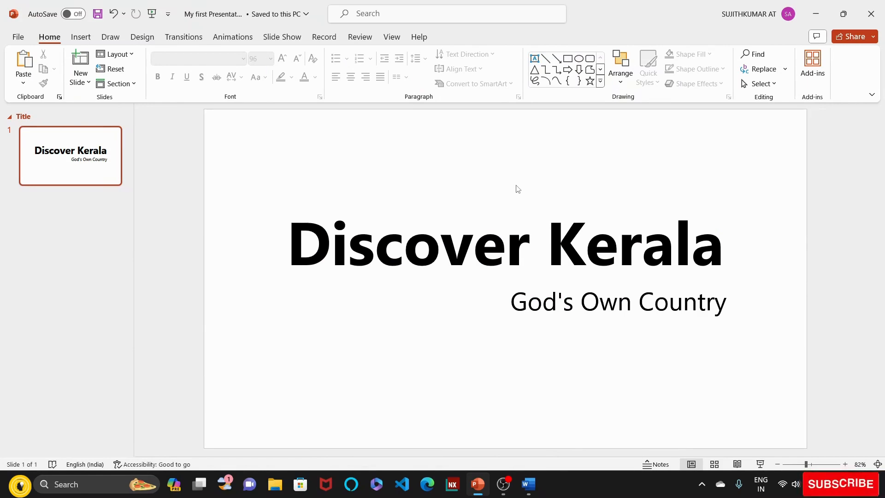
- Set the title slide's background to a picture or texture fill
{"action": "left_click", "coordinate": [145, 39]}
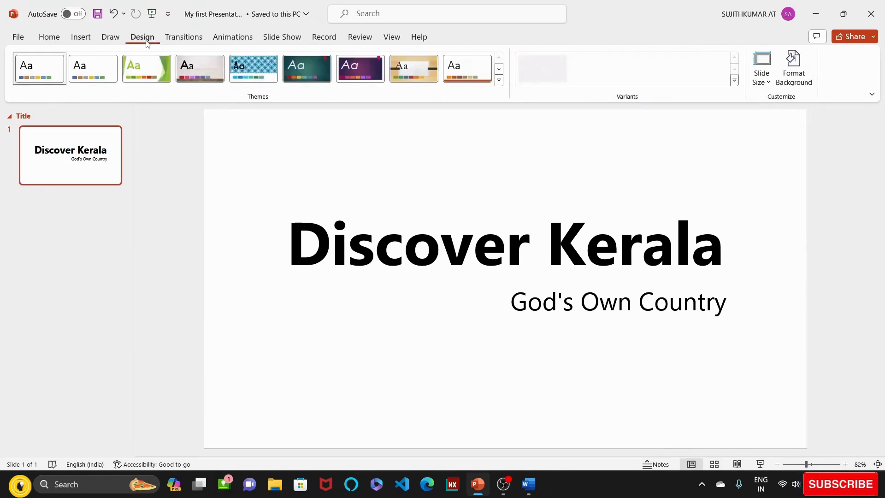
{"action": "left_click", "coordinate": [793, 76]}
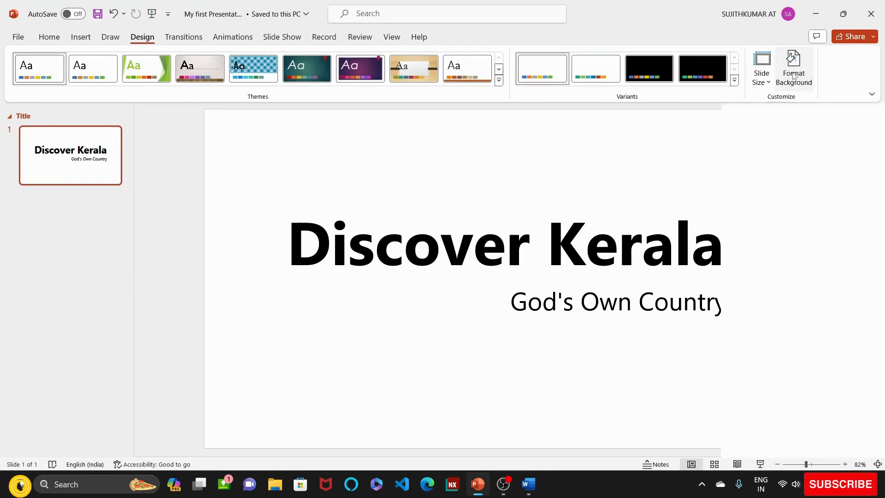
{"action": "right_click", "coordinate": [372, 134]}
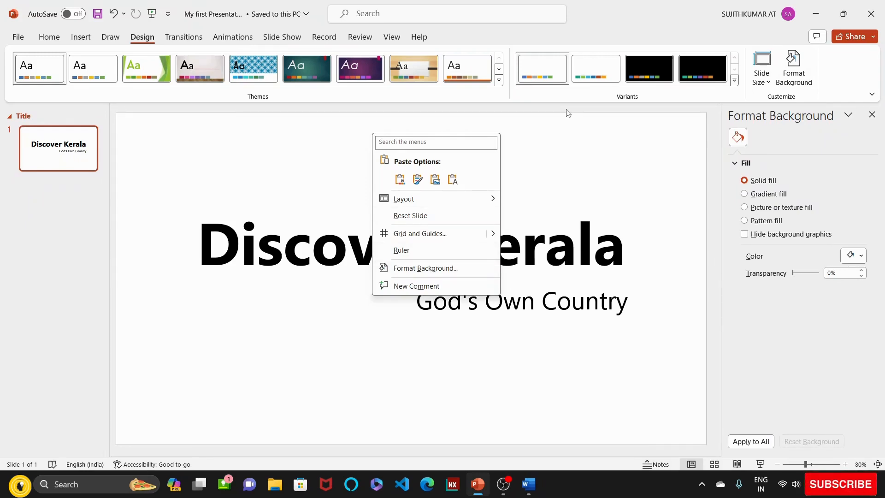
{"action": "left_click", "coordinate": [634, 128]}
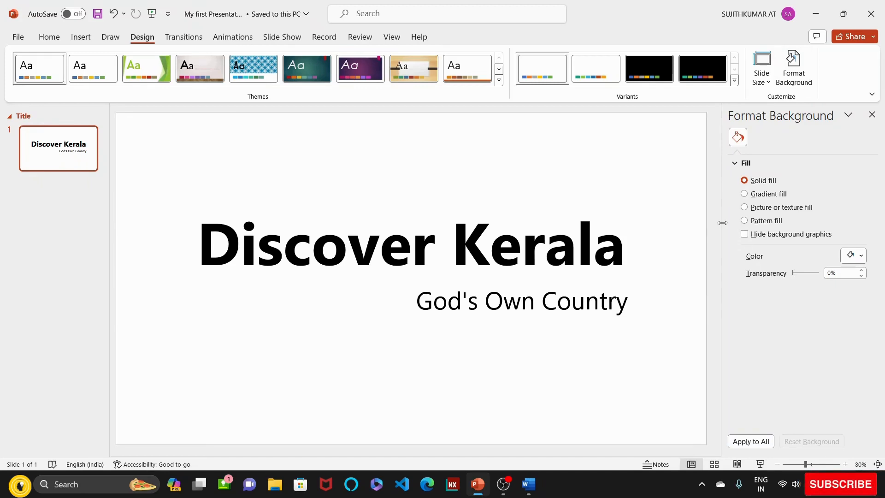
{"action": "left_click", "coordinate": [745, 207]}
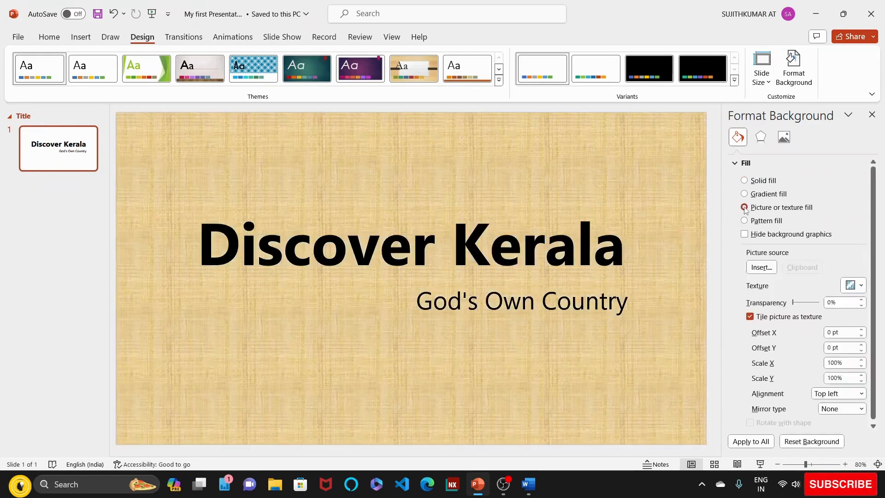
- Use the Kerala picture file from the Powerpoint Basics folder as the title slide's background
{"action": "left_click", "coordinate": [761, 268]}
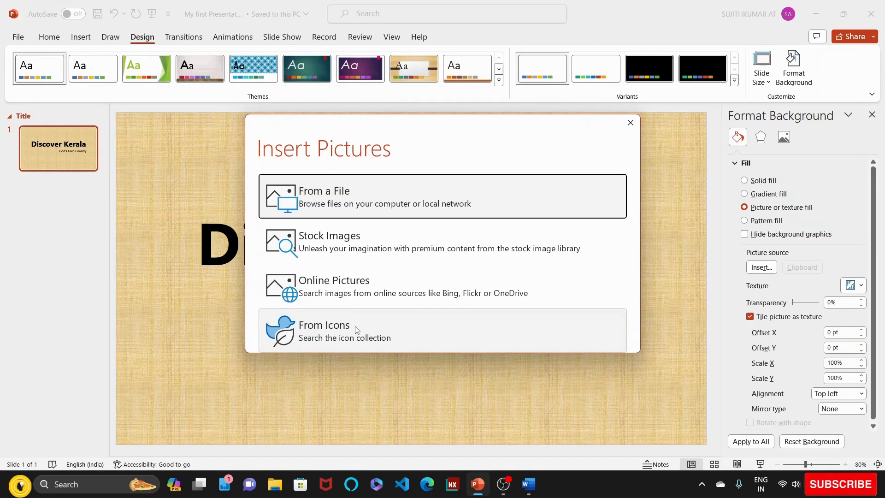
{"action": "left_click", "coordinate": [346, 200]}
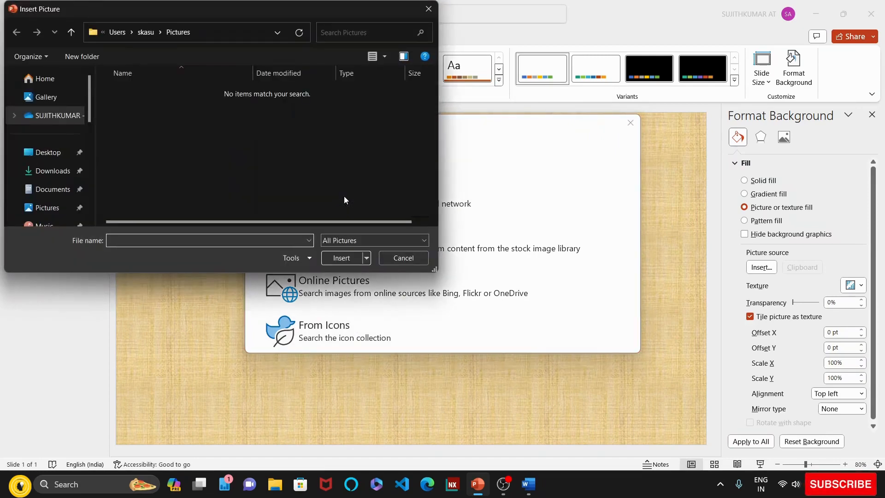
{"action": "left_click_drag", "start_coordinate": [90, 107], "coordinate": [89, 154]}
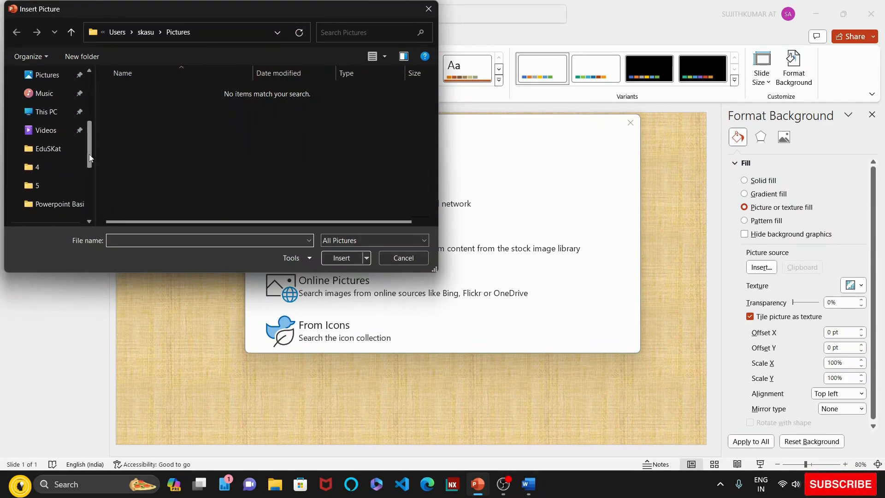
{"action": "left_click", "coordinate": [63, 206]}
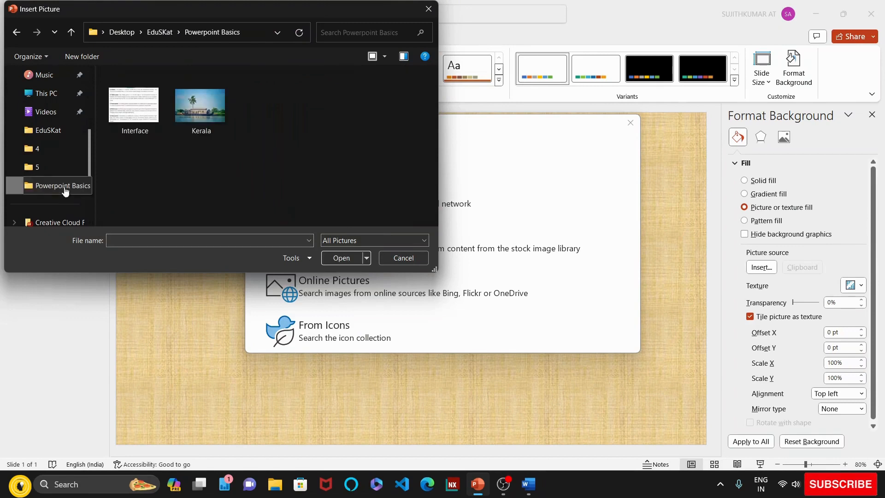
{"action": "left_click", "coordinate": [203, 117]}
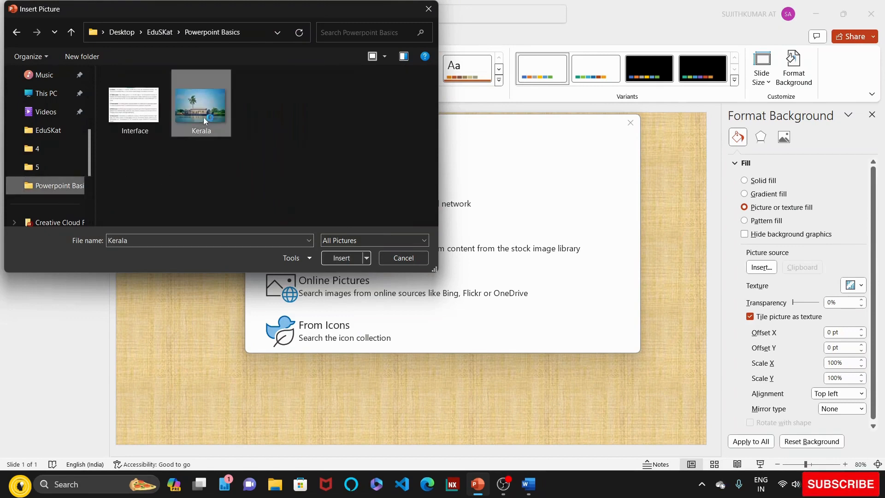
{"action": "left_click", "coordinate": [345, 258]}
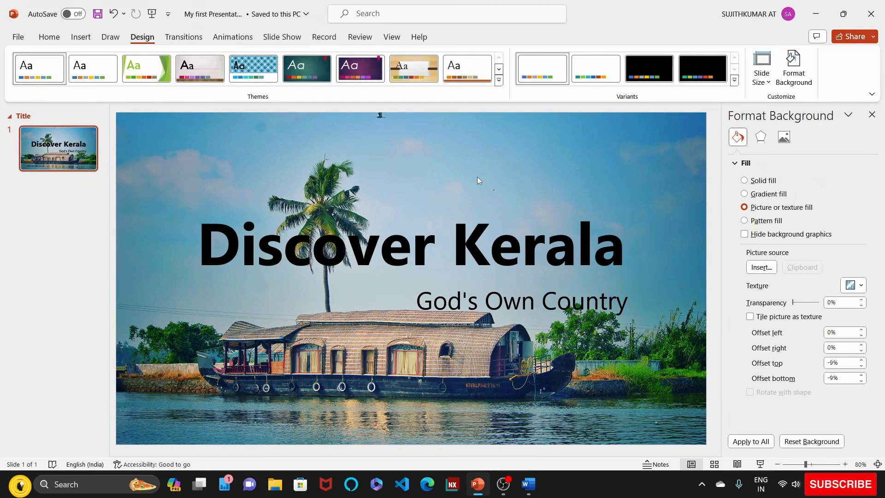
- Move the title "Discover Kerala" higher on the slide and place the subtitle "God's Own Country" directly beneath it, above the houseboat
{"action": "left_click", "coordinate": [627, 264]}
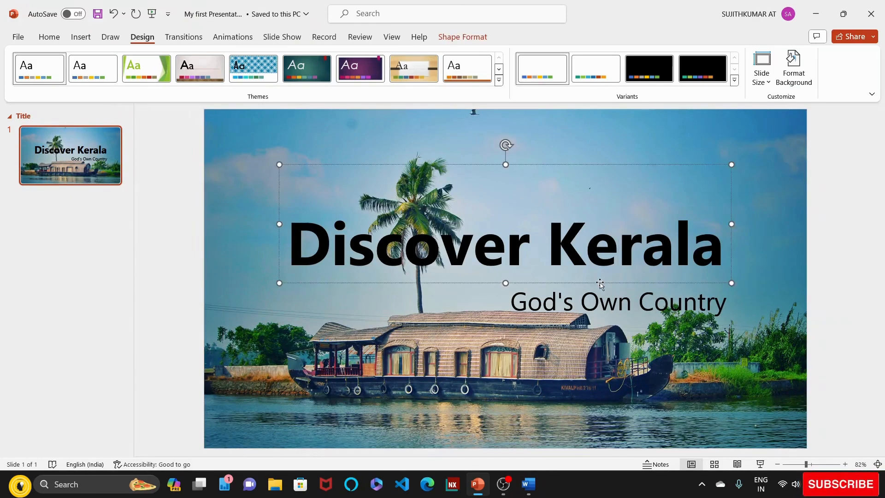
{"action": "left_click_drag", "start_coordinate": [599, 283], "coordinate": [590, 252]}
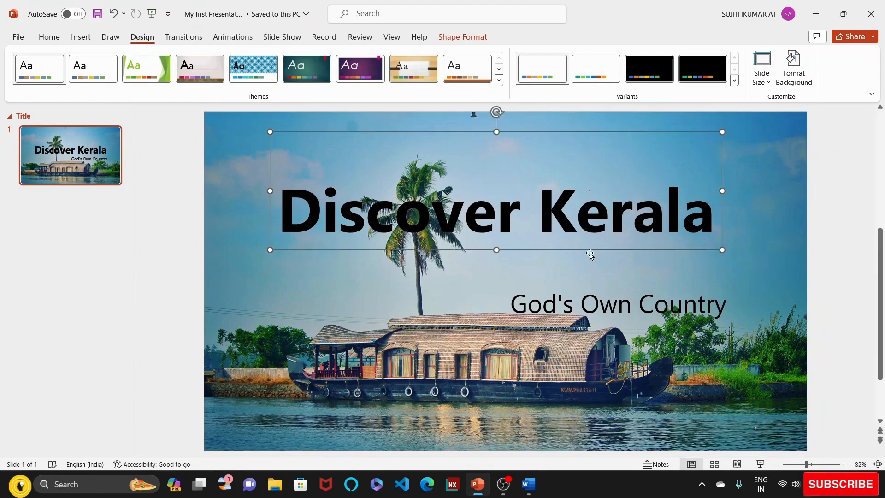
{"action": "left_click", "coordinate": [639, 302]}
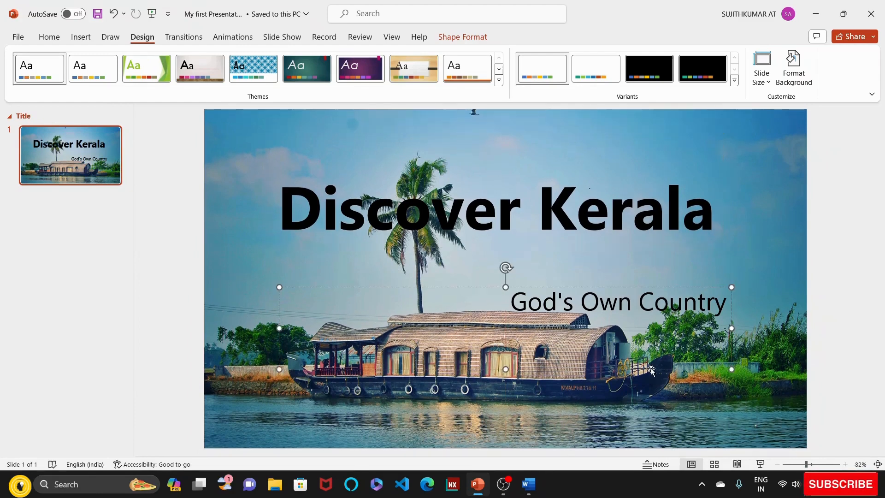
{"action": "left_click_drag", "start_coordinate": [651, 368], "coordinate": [646, 327]}
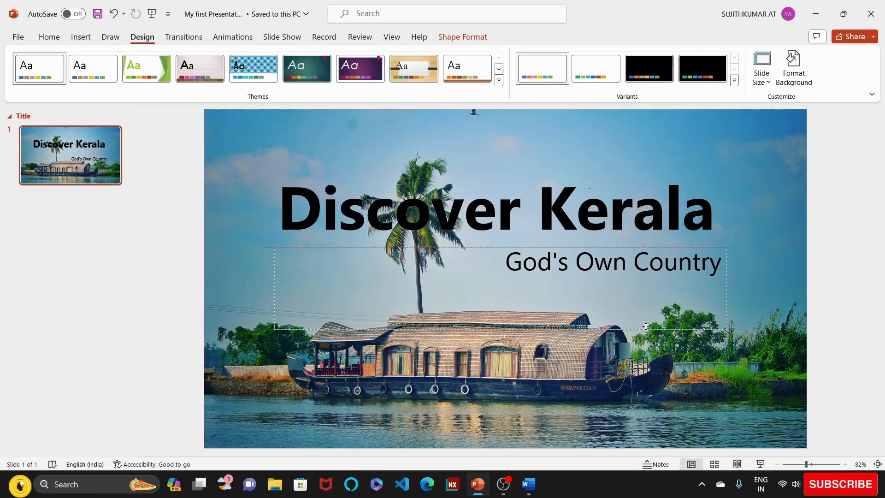
{"action": "left_click", "coordinate": [411, 362]}
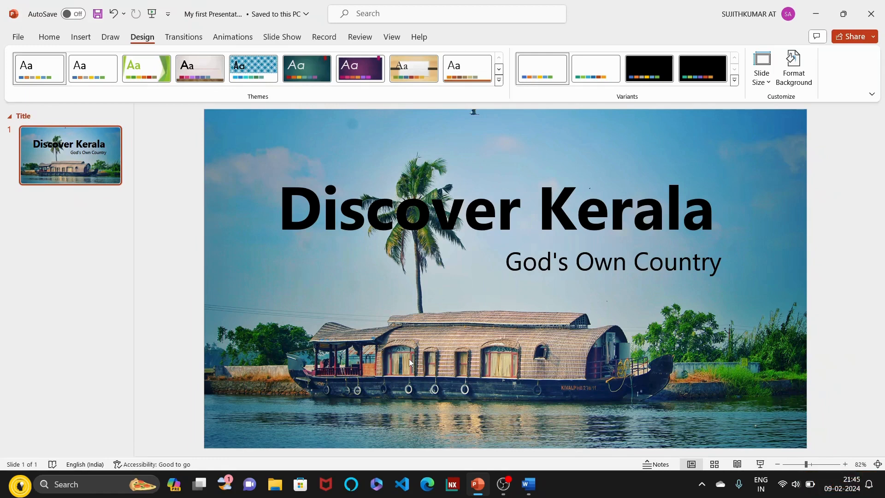
- Add a new slide after the title slide and paste the Kerala picture copied from the Powerpoint Basics folder in File Explorer onto it
{"action": "right_click", "coordinate": [94, 176]}
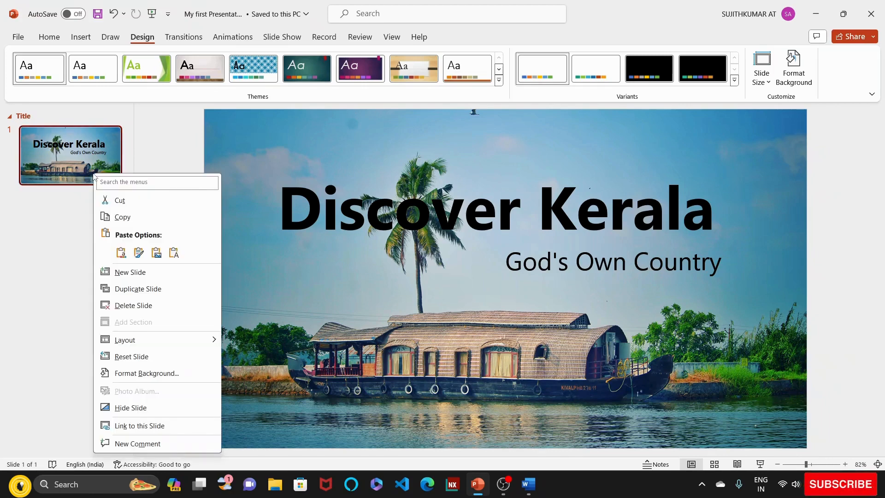
{"action": "left_click", "coordinate": [127, 273]}
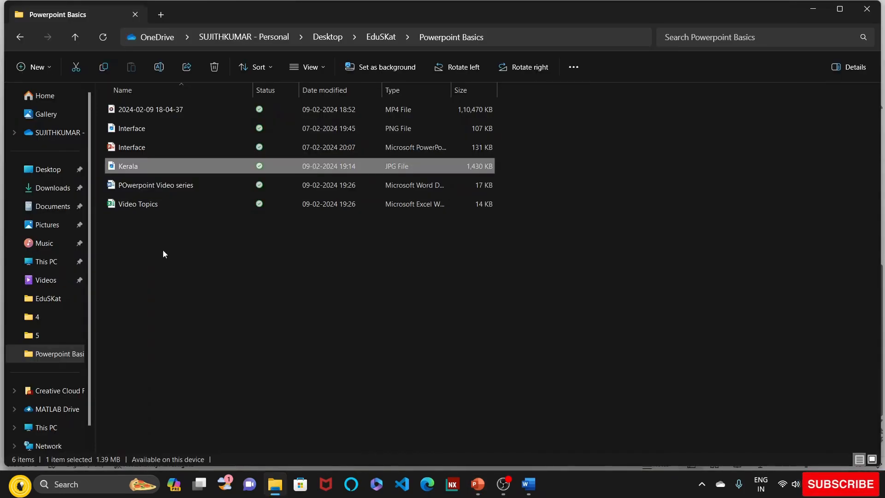
{"action": "key", "text": "ctrl+c"}
{"action": "left_click", "coordinate": [232, 209]}
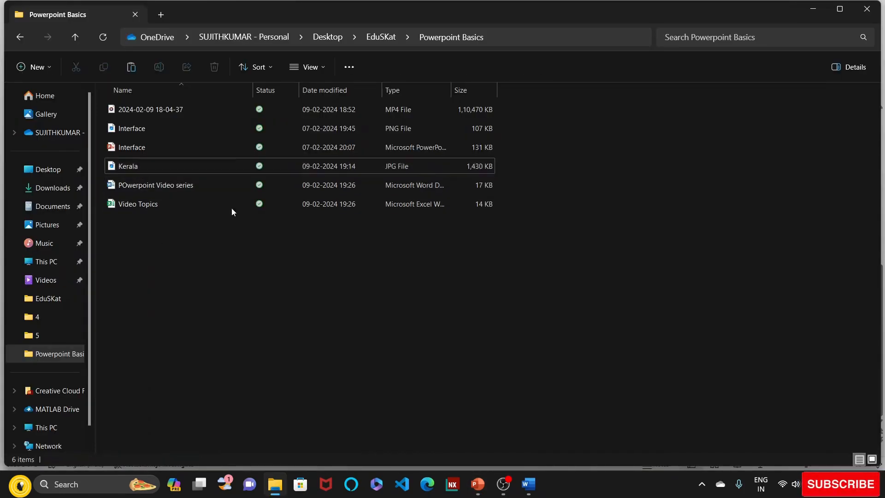
{"action": "left_click", "coordinate": [478, 484]}
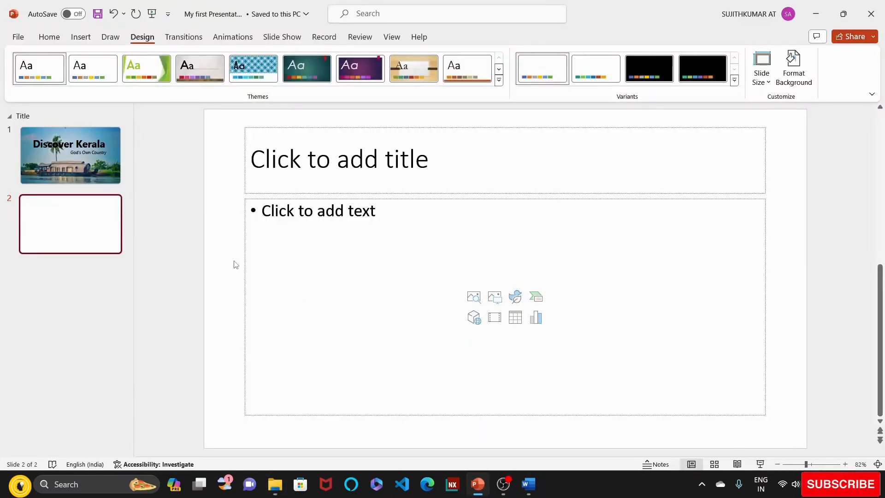
{"action": "key", "text": "ctrl+v"}
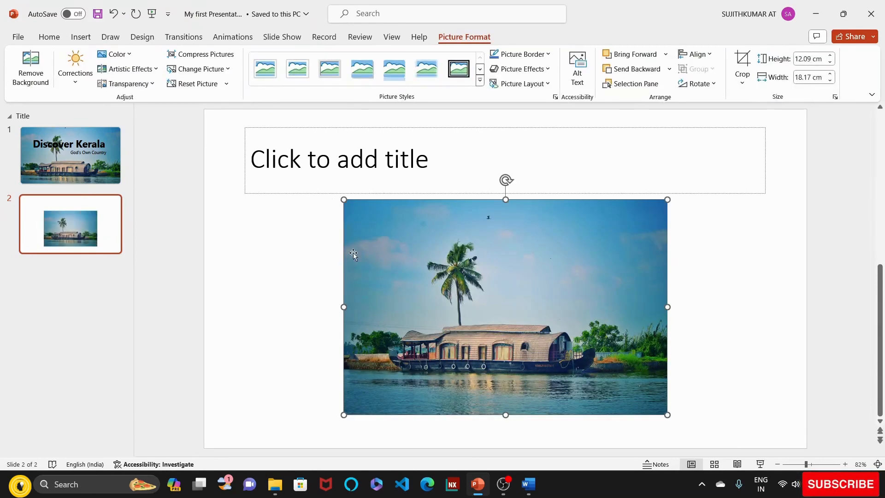
{"action": "right_click", "coordinate": [416, 264]}
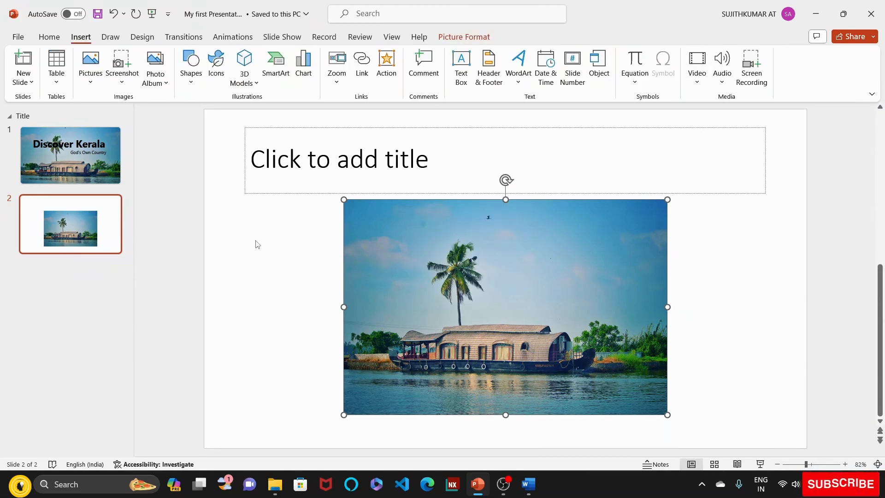